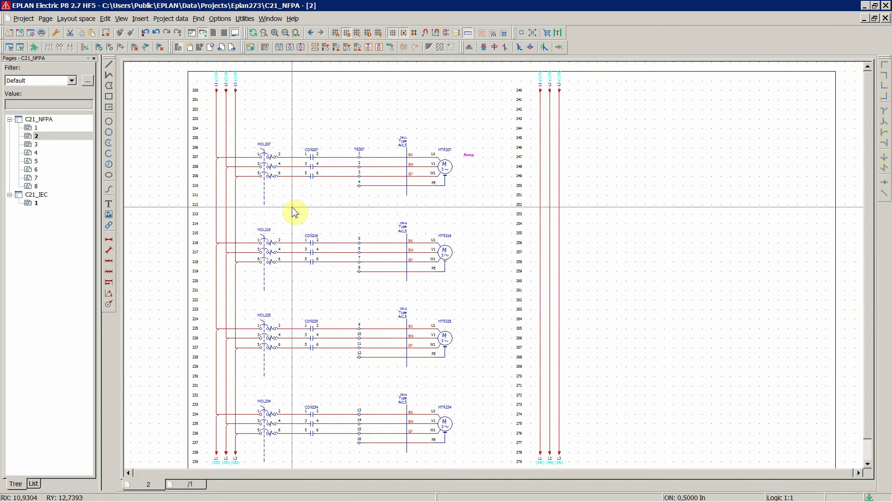
# Zoom page 2 in on Pump motor MTR207 with its U1, V1, W1 and PE connections
pyautogui.scroll(2, 219, 126)
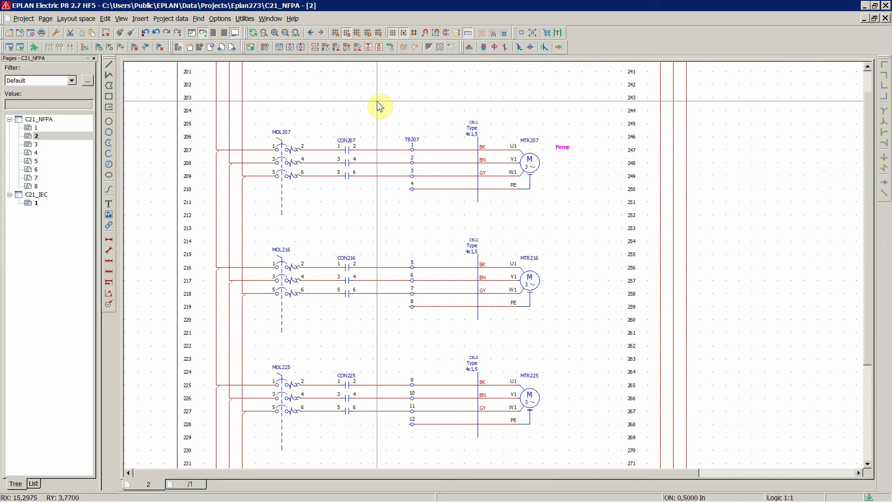
pyautogui.scroll(-2, 377, 106)
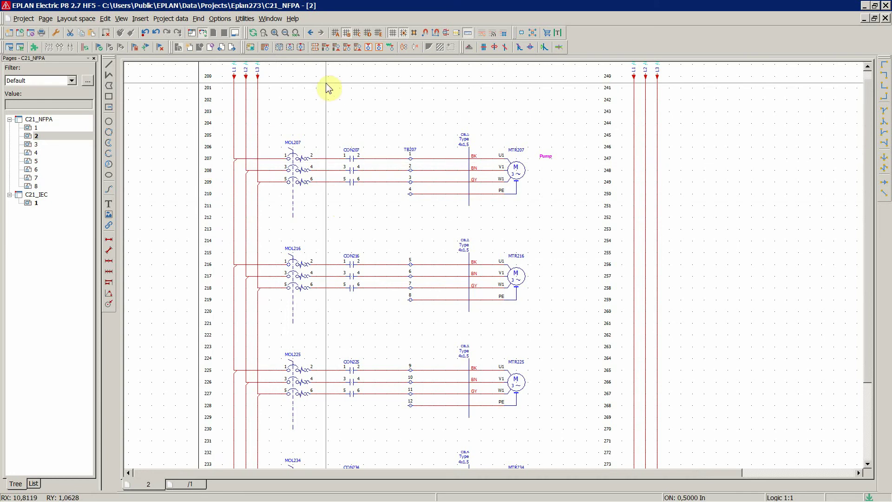
pyautogui.scroll(3, 516, 169)
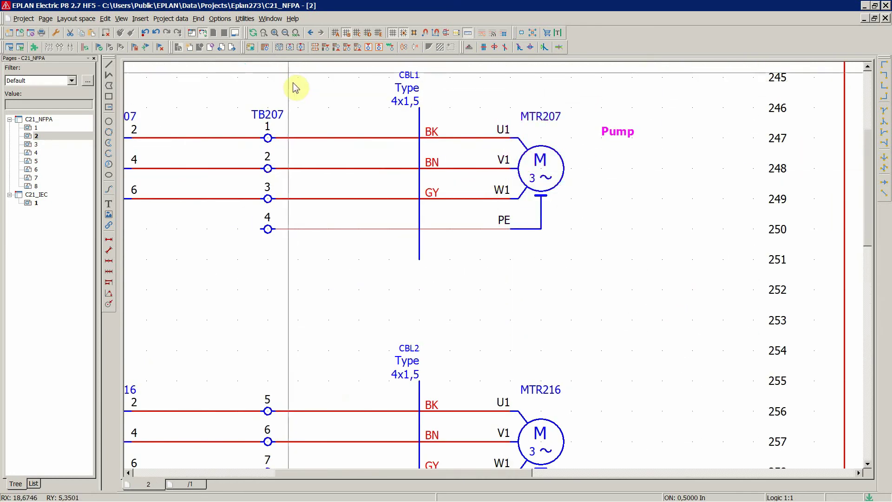
pyautogui.click(108, 239)
pyautogui.scroll(2, 508, 148)
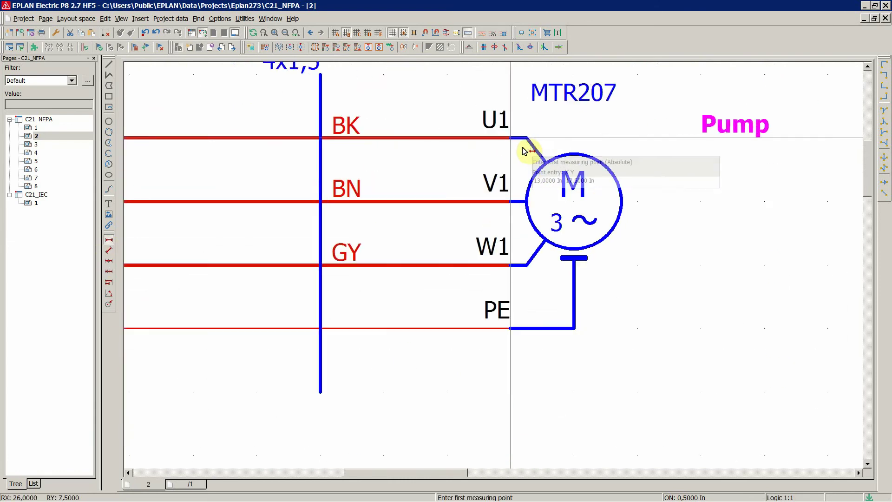
pyautogui.click(511, 138)
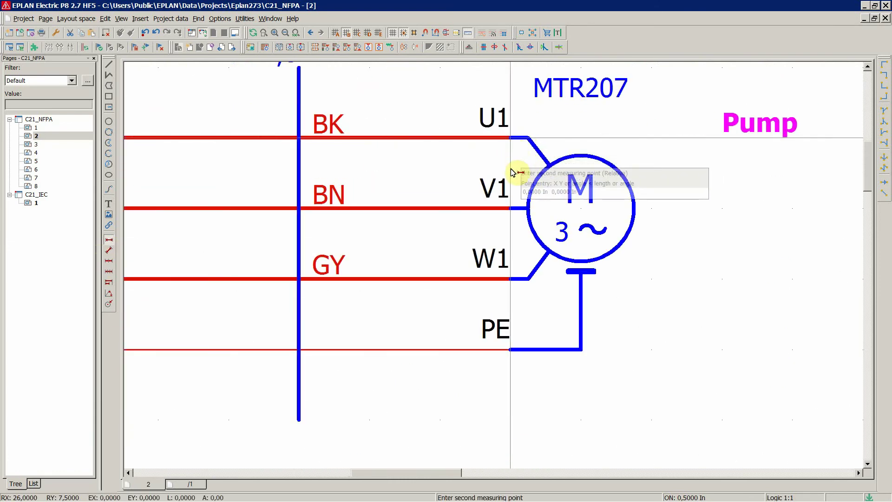
pyautogui.click(511, 208)
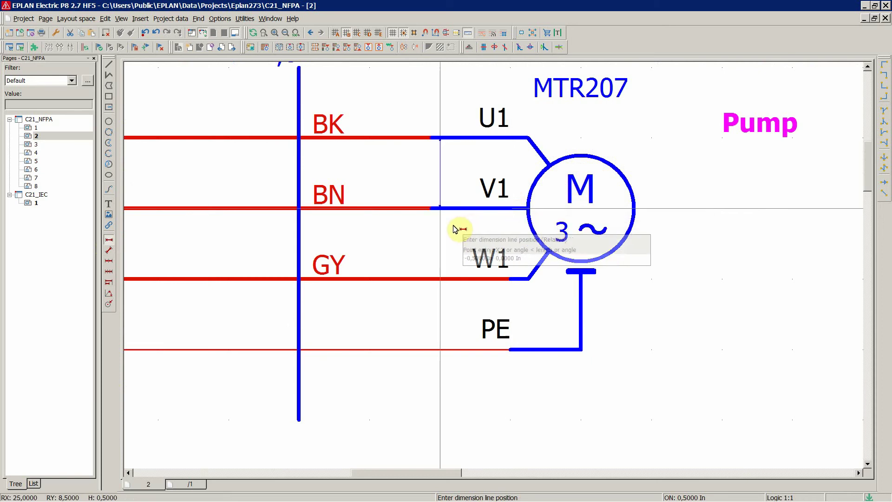
pyautogui.click(440, 210)
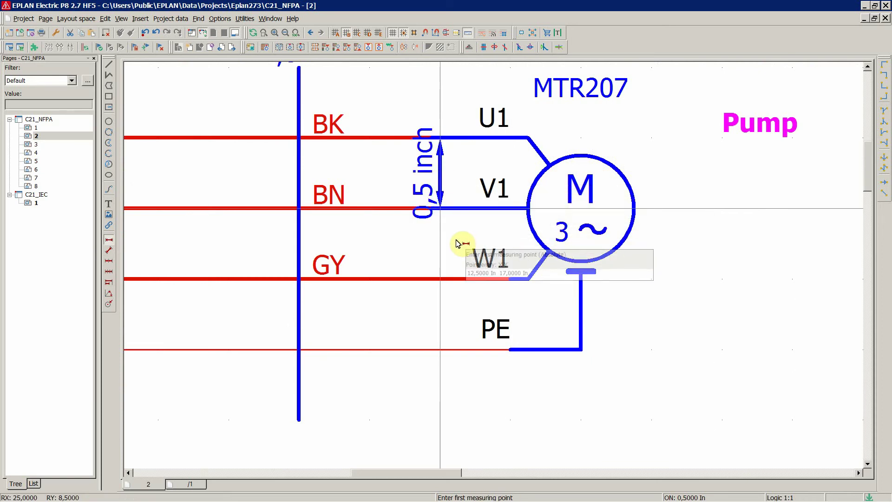
pyautogui.press('Escape')
pyautogui.click(429, 183)
pyautogui.press('Delete')
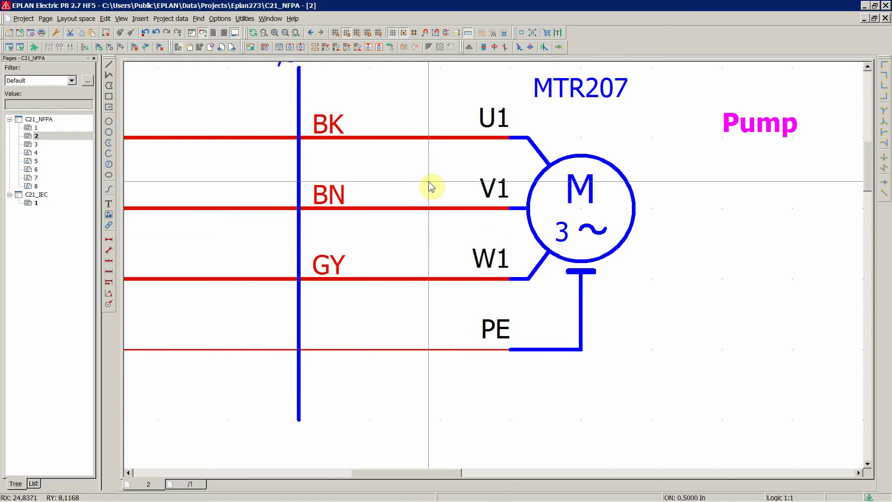
pyautogui.scroll(-4, 584, 119)
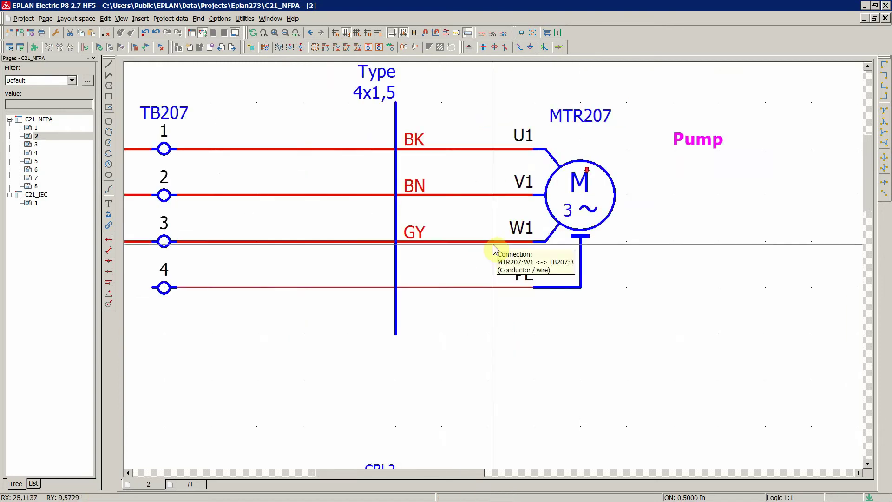
# Switch to page 1 and zoom onto circuit breakers CB104, CB106 and CB108 on lines 104–108
pyautogui.click(39, 129)
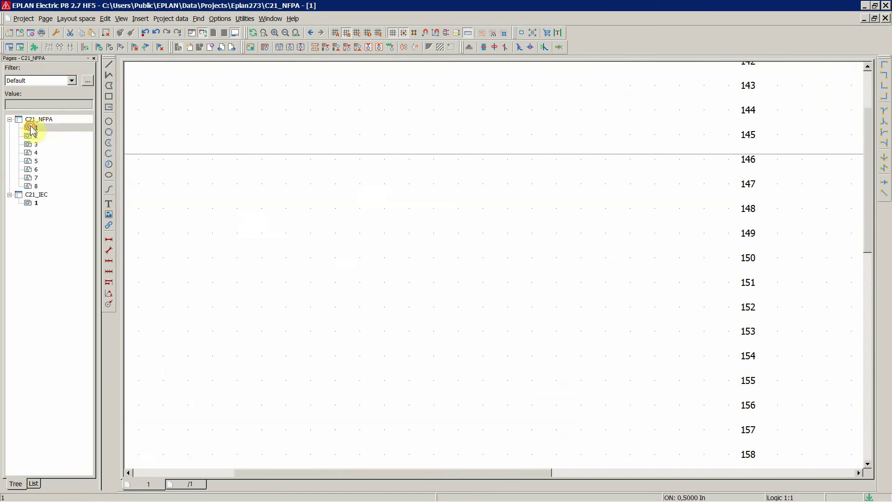
pyautogui.scroll(-4, 497, 294)
pyautogui.scroll(5, 329, 238)
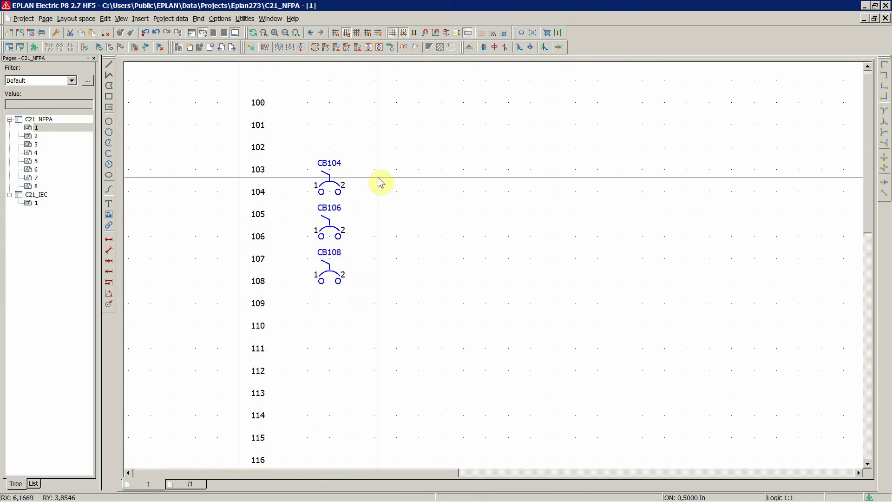
pyautogui.scroll(1, 352, 39)
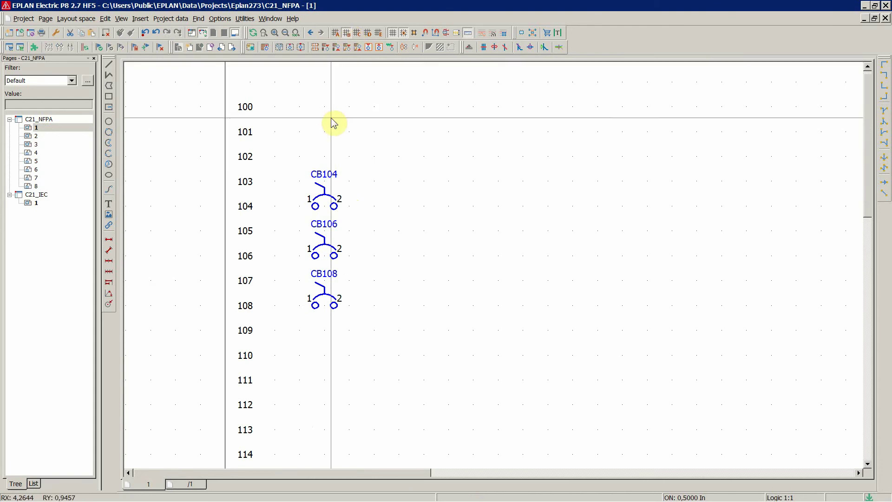
# Set page 1 to the 0,0250 inch grid A and zoom out to the whole page
pyautogui.click(337, 34)
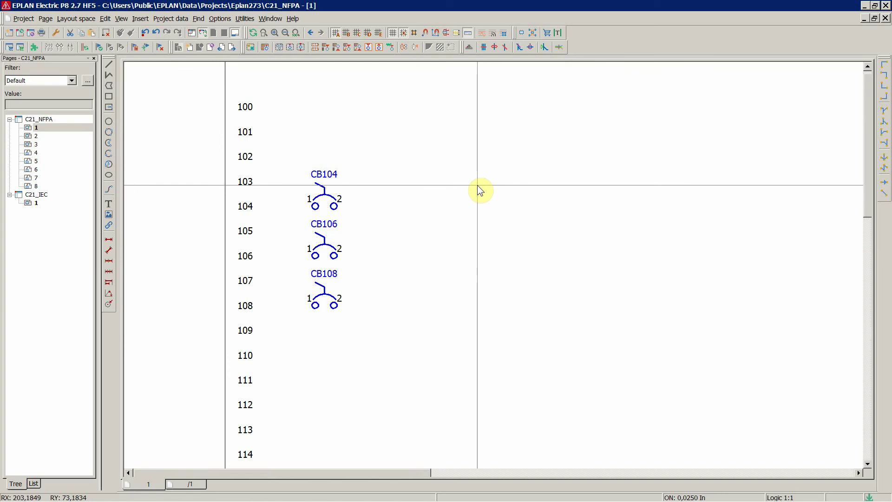
pyautogui.scroll(-5, 374, 110)
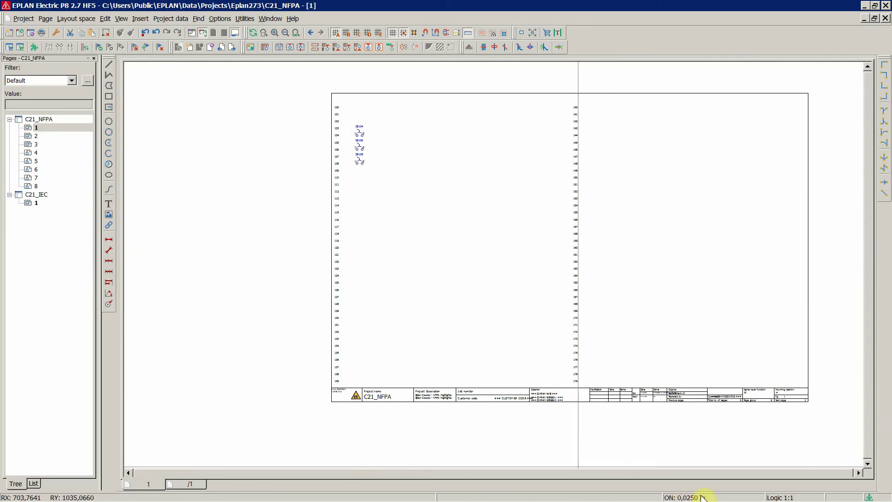
# Zoom into the title block's EX logo and C21_NFPA project name to inspect the grid A dots
pyautogui.click(337, 34)
pyautogui.scroll(5, 374, 420)
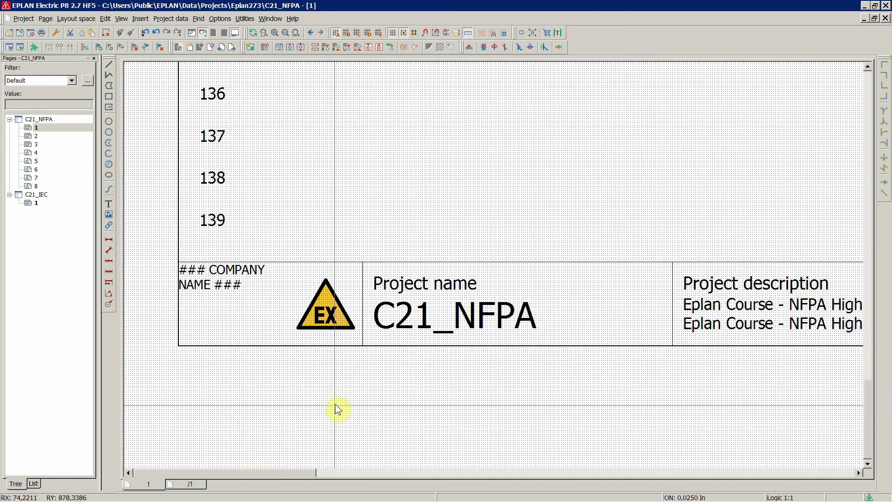
pyautogui.scroll(3, 337, 408)
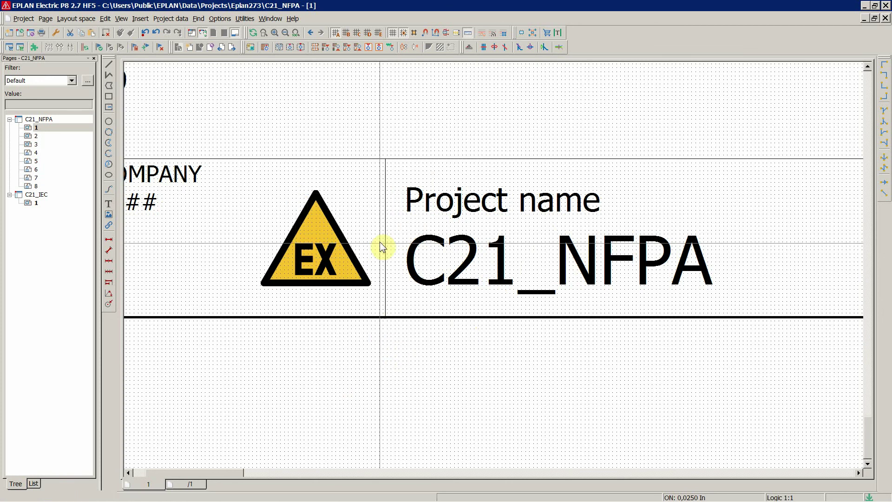
pyautogui.scroll(2, 381, 209)
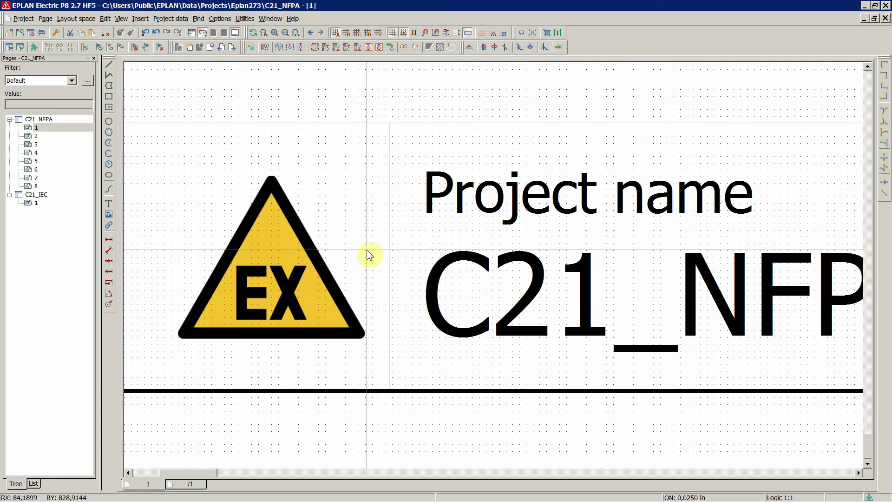
pyautogui.scroll(-3, 366, 252)
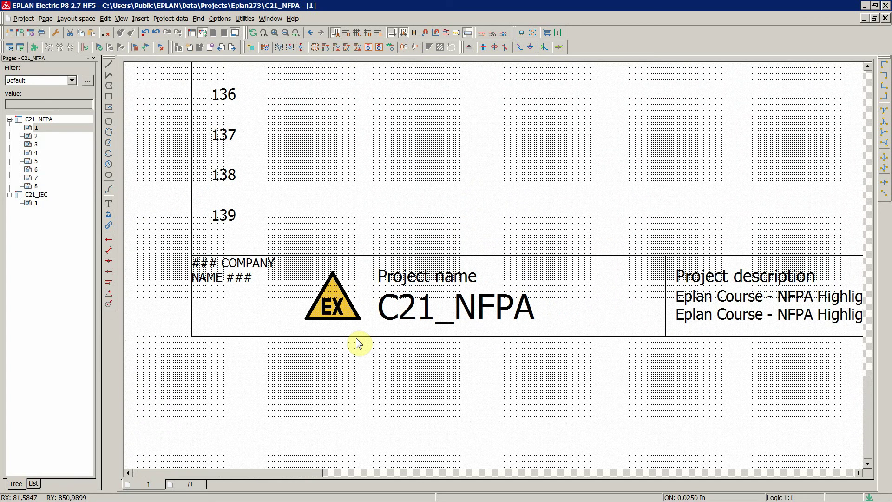
pyautogui.scroll(-1, 356, 338)
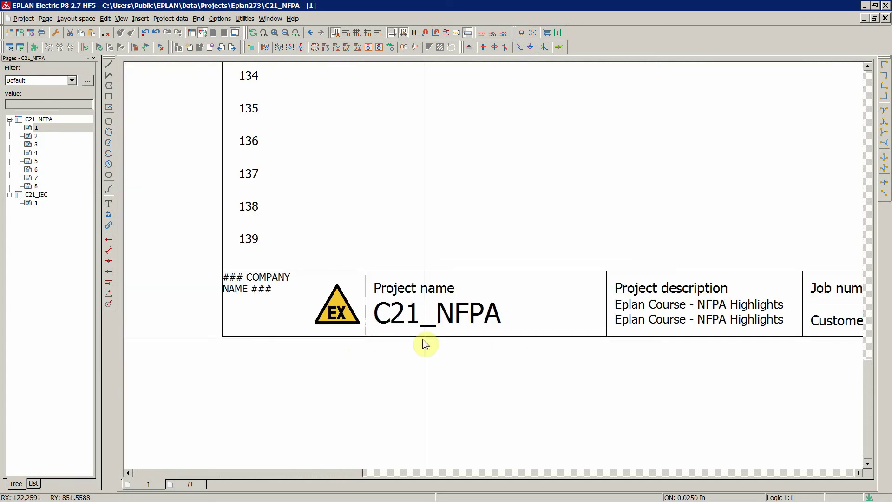
pyautogui.scroll(1, 425, 339)
pyautogui.scroll(1, 426, 339)
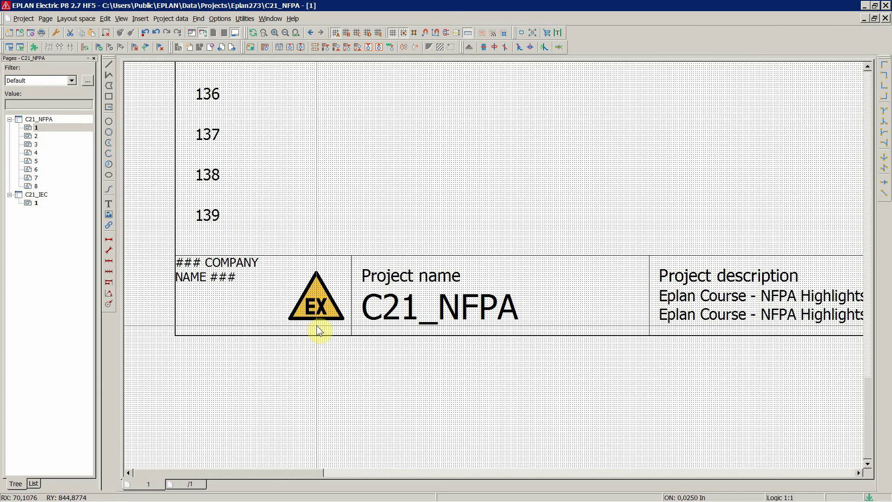
# Zoom out until page 1's full plot frame and filled-in title block are visible
pyautogui.scroll(-4, 317, 326)
pyautogui.scroll(-2, 317, 326)
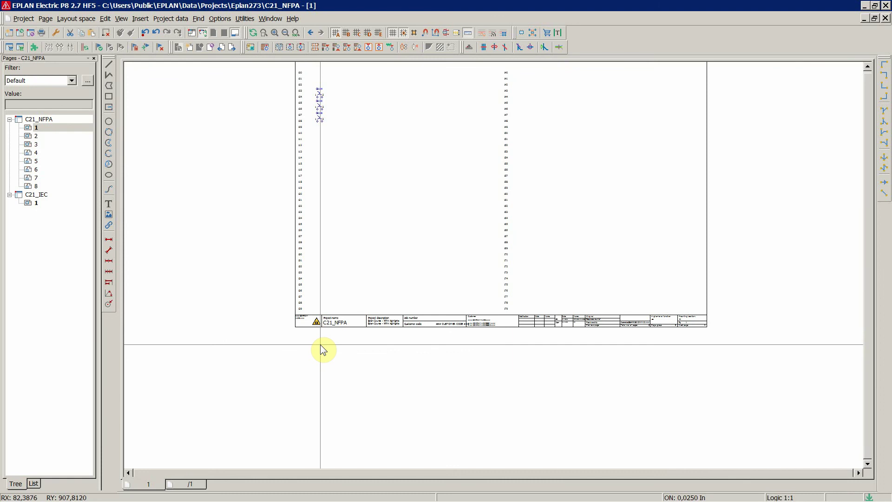
pyautogui.scroll(-1, 320, 345)
pyautogui.scroll(2, 374, 183)
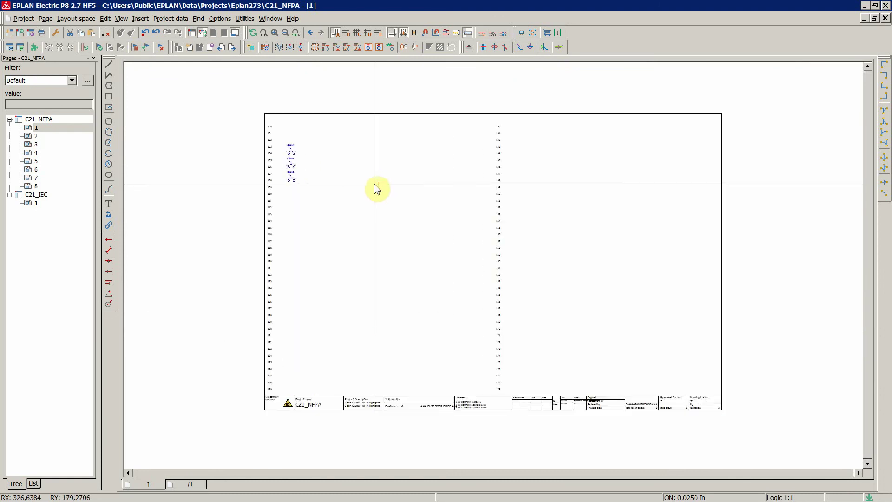